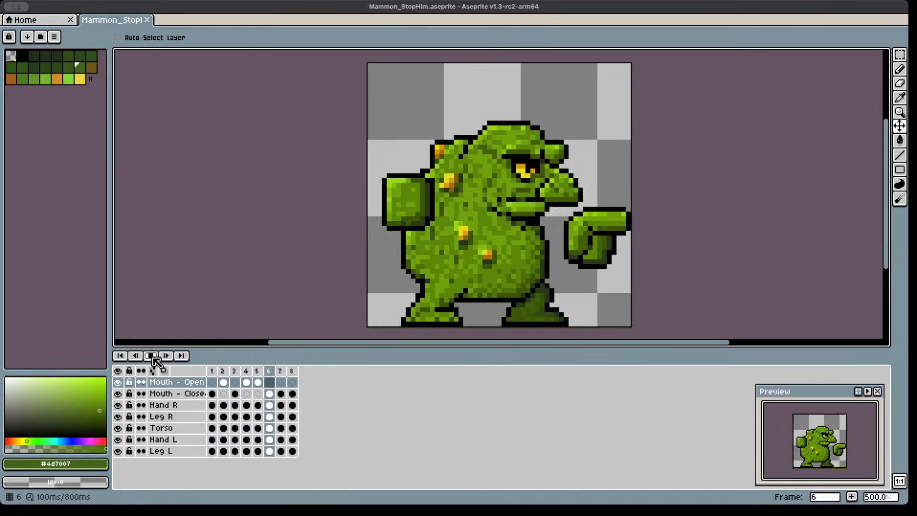
Step: Play the character animation and stop playback on frame 1
click(156, 362)
click(156, 360)
click(152, 355)
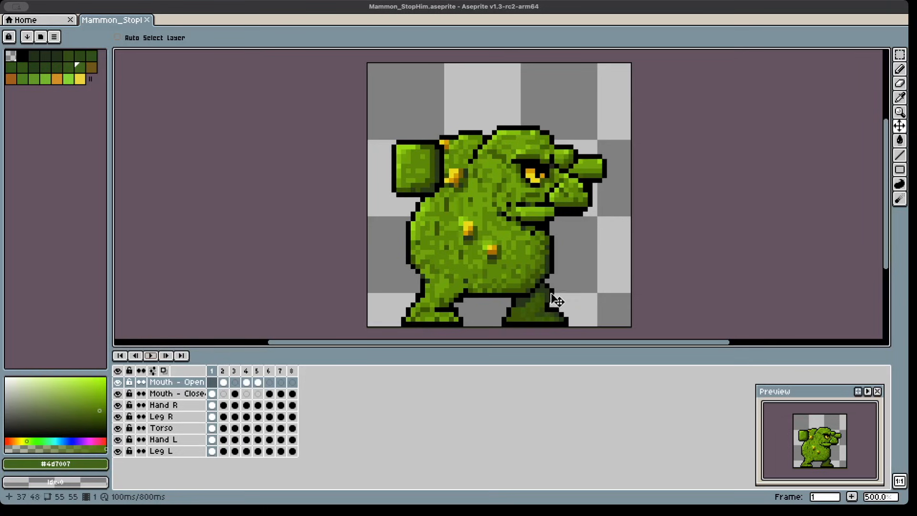
click(118, 452)
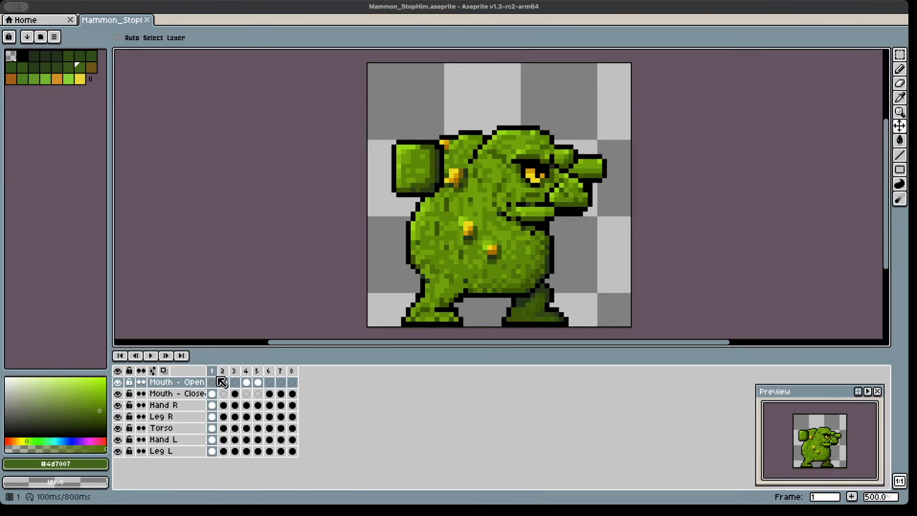
Step: Compare the character's poses in frames 1 and 2 by switching back and forth between them
click(212, 383)
click(215, 372)
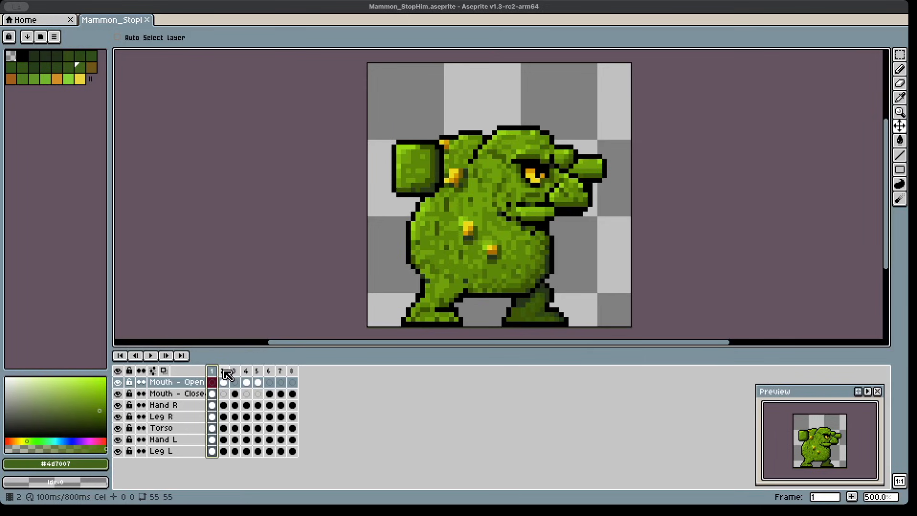
click(225, 372)
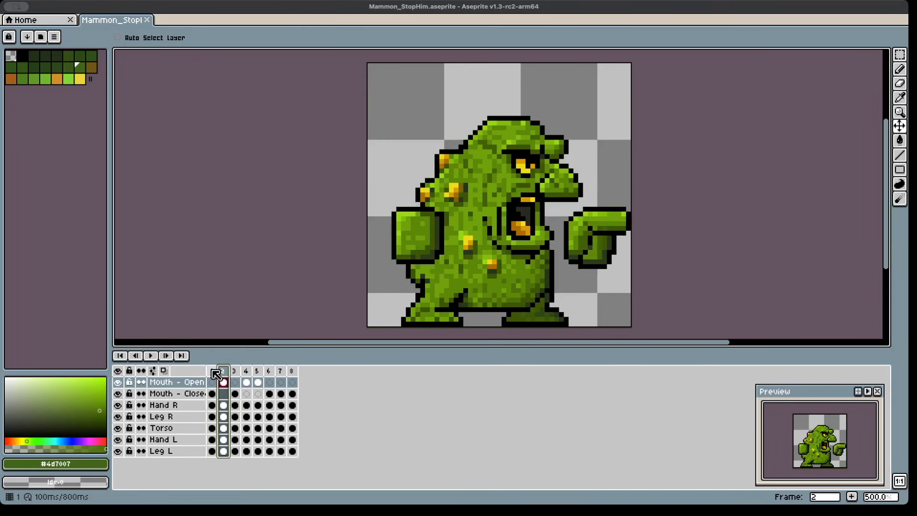
key(Left)
click(227, 372)
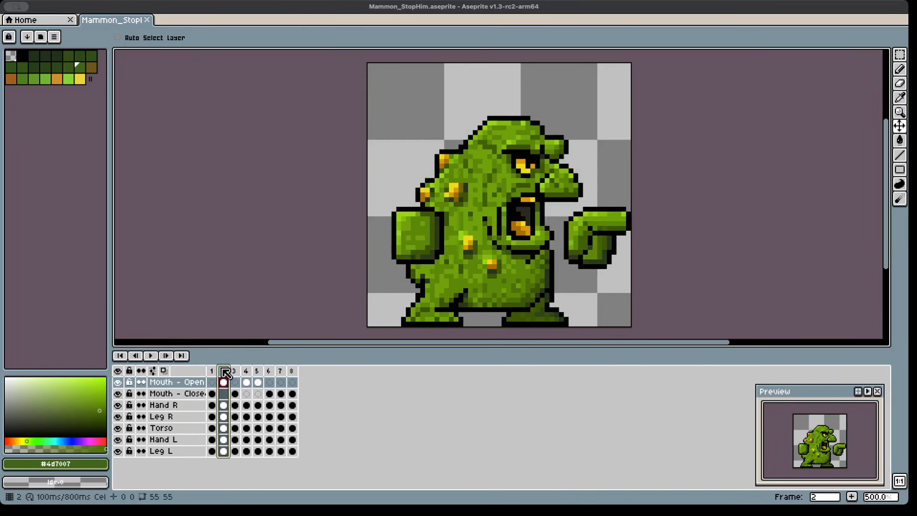
key(Left)
click(225, 372)
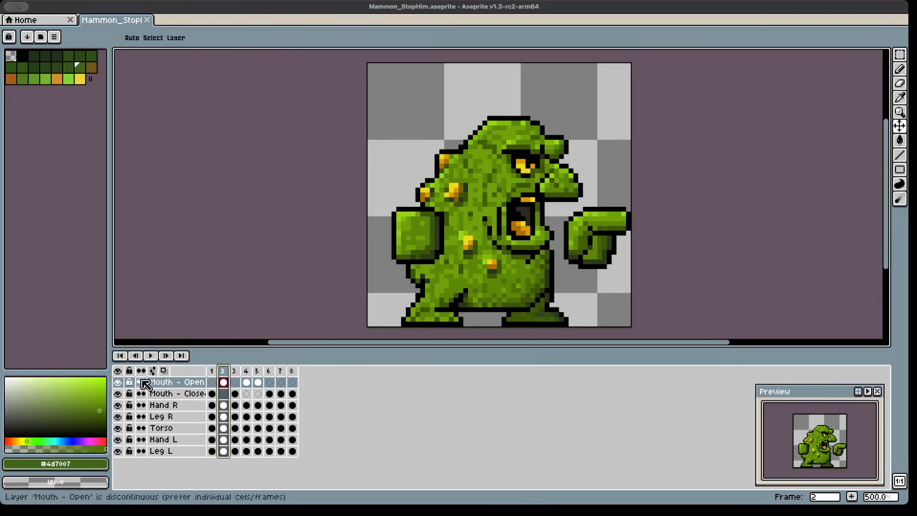
Step: Toggle the Mouth - Open layer's visibility off and on, and review the change from frame 1 to frame 2 again
click(117, 383)
click(118, 382)
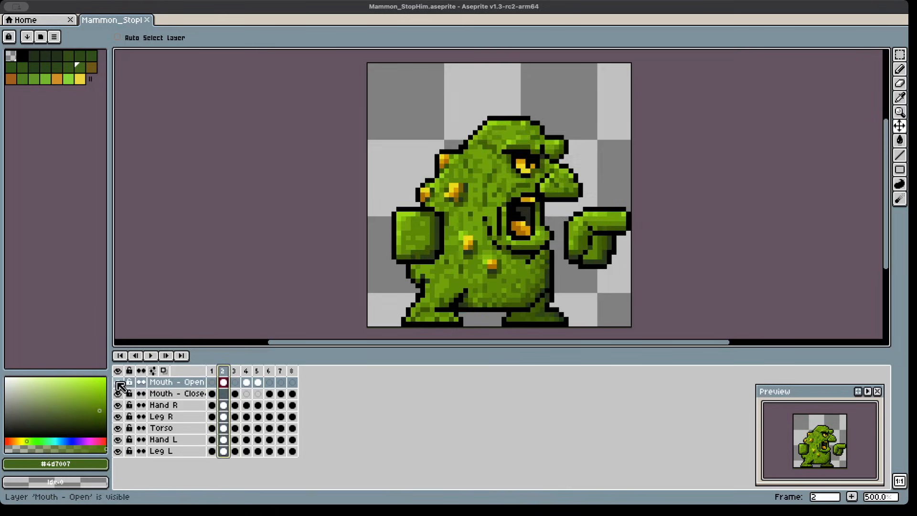
click(213, 372)
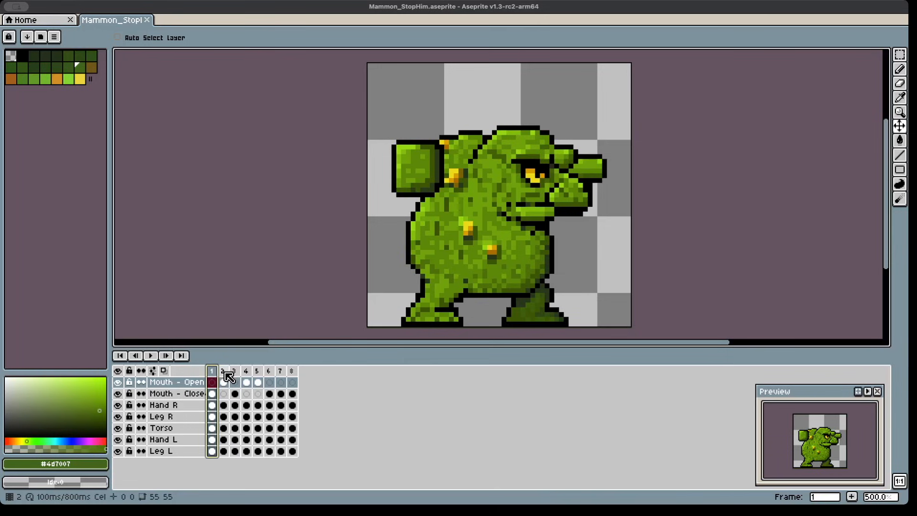
click(227, 372)
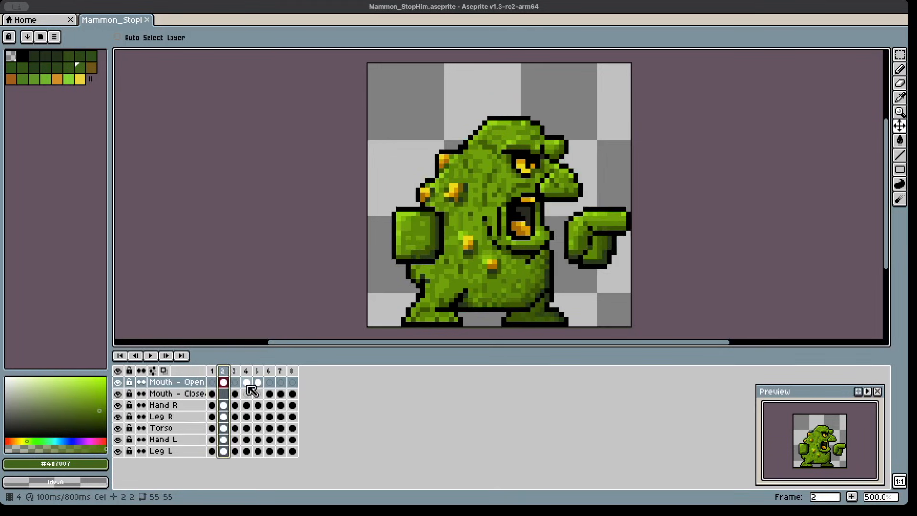
click(214, 371)
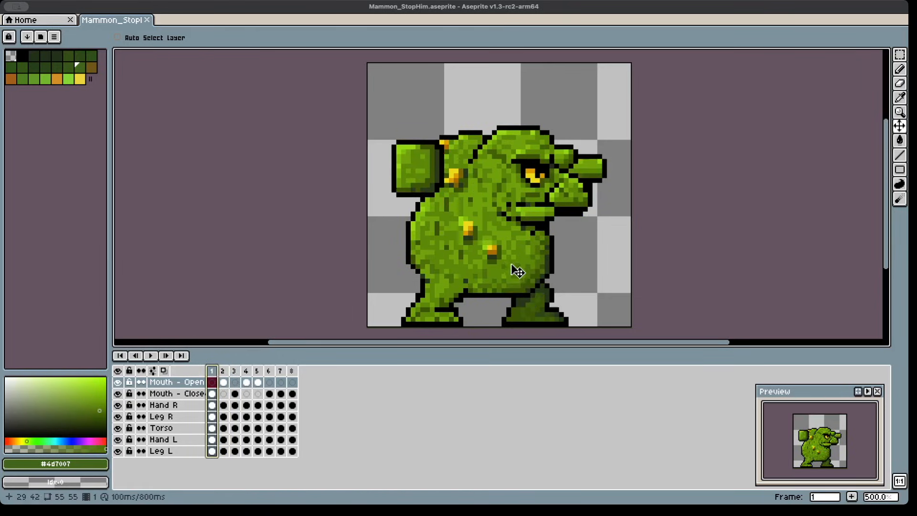
click(225, 371)
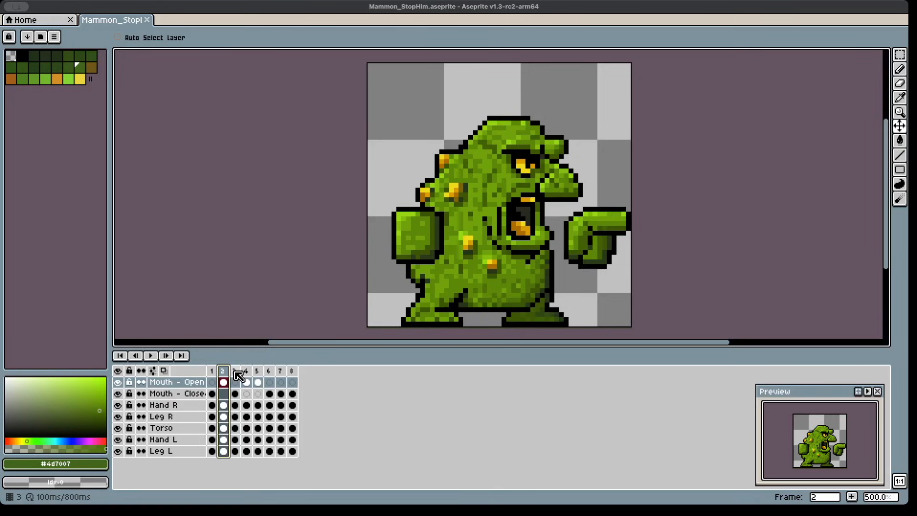
Step: Compare frames 2 and 3 of the animation by switching between them, ending on frame 3
click(235, 373)
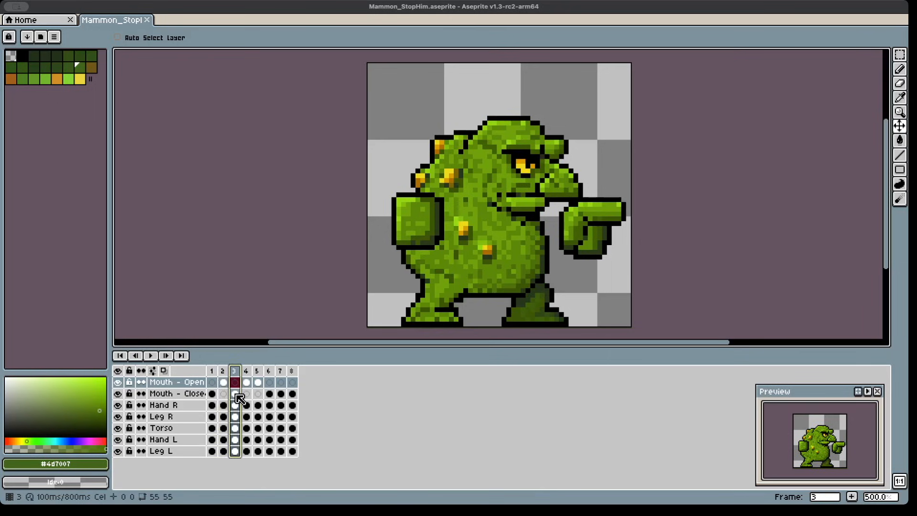
click(225, 372)
click(234, 372)
click(224, 372)
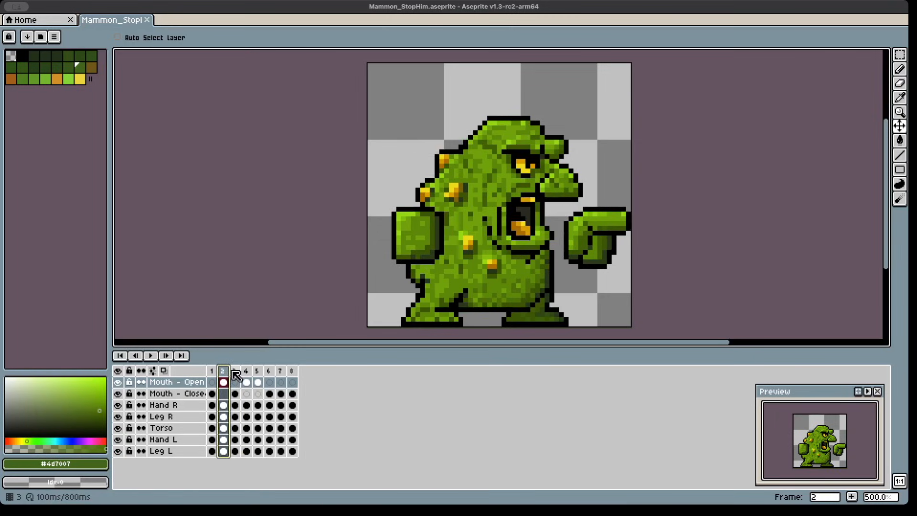
click(236, 372)
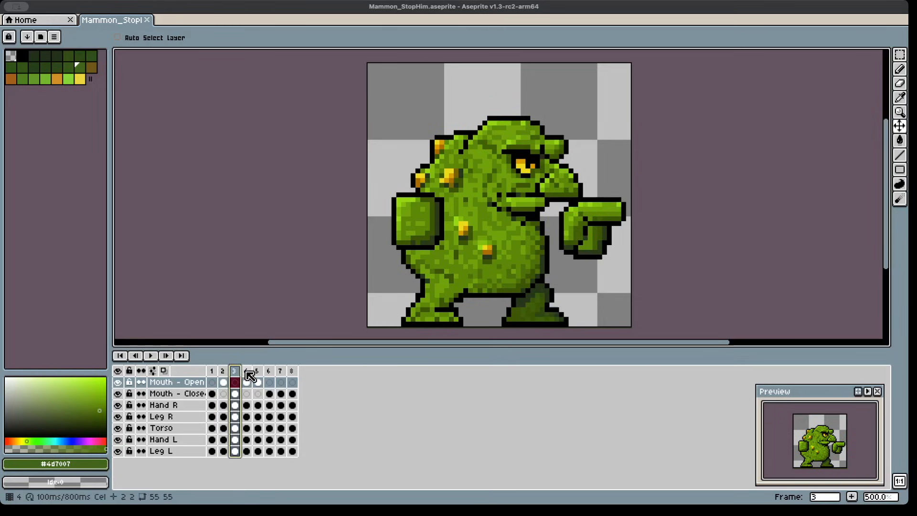
Step: Step through frames 4 to 8 one at a time, and return through frame 1 to frame 2 to examine the loop
click(248, 375)
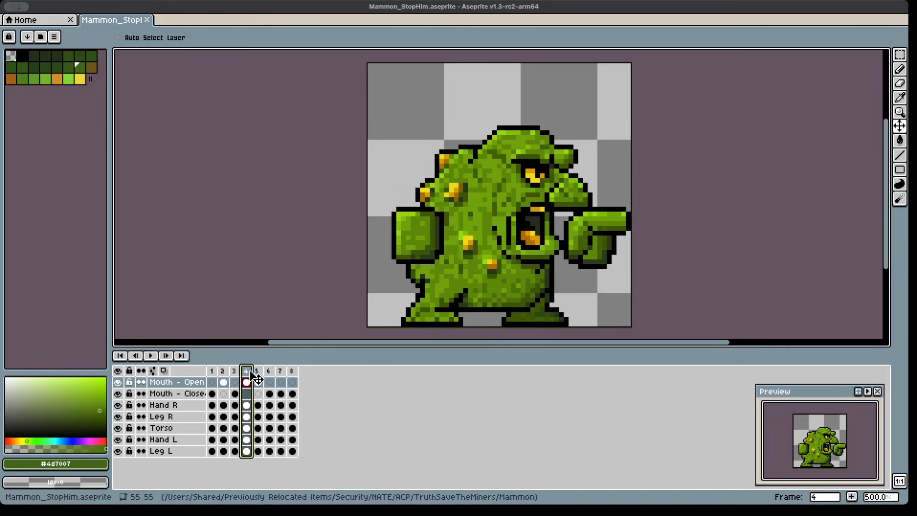
click(260, 376)
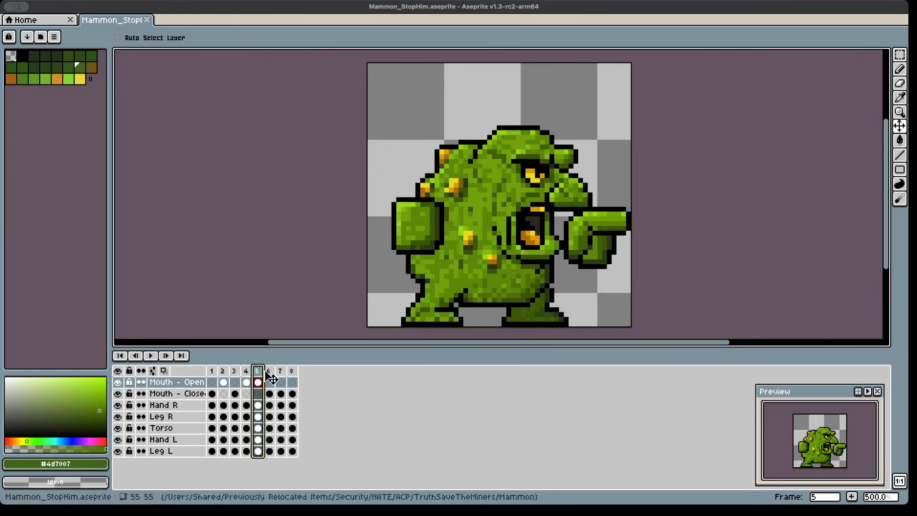
click(271, 375)
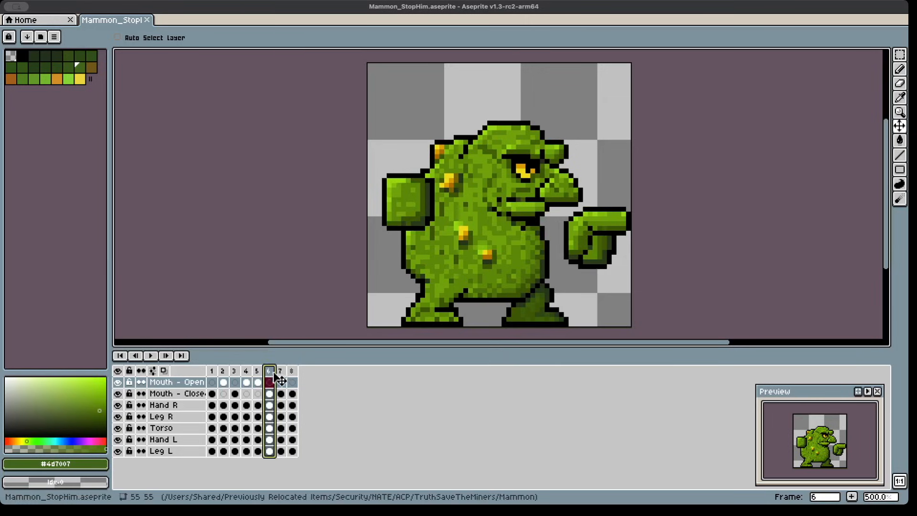
click(283, 375)
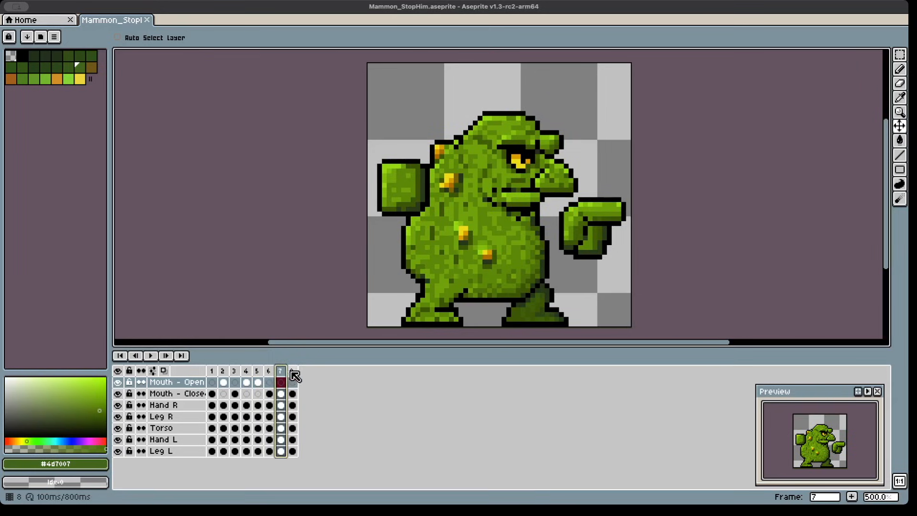
click(293, 376)
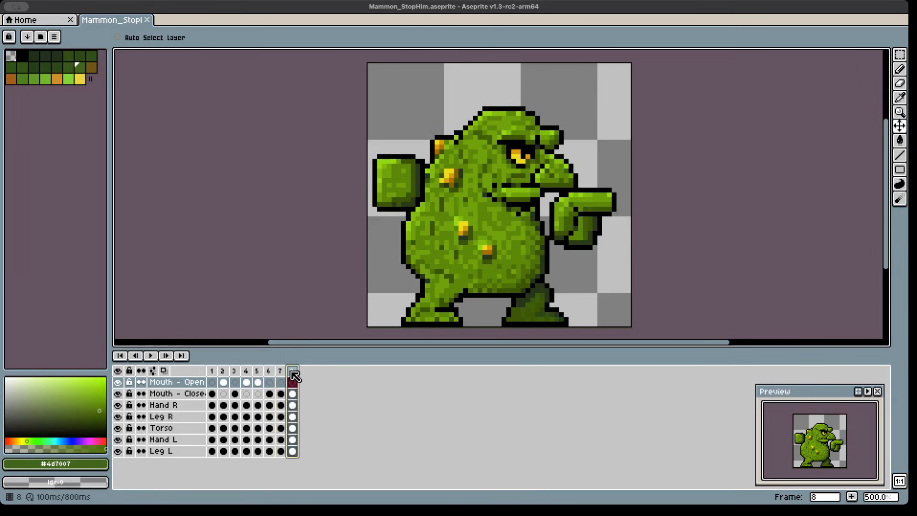
click(213, 375)
click(221, 373)
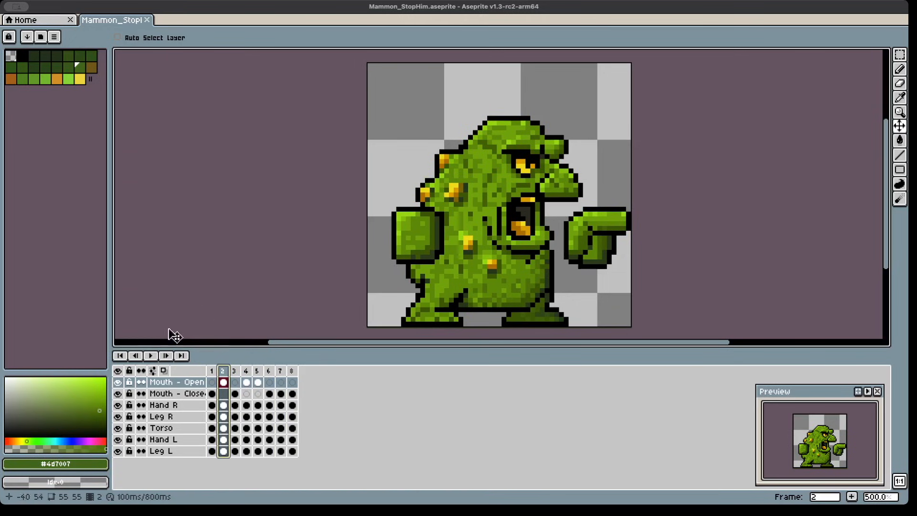
Step: Set the playback speed to 1x and play the animation
right_click(153, 357)
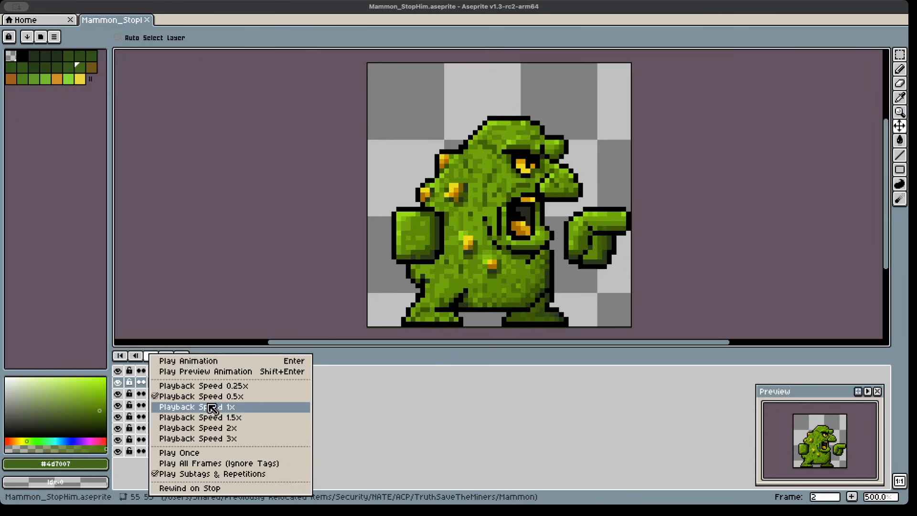
click(212, 407)
click(152, 357)
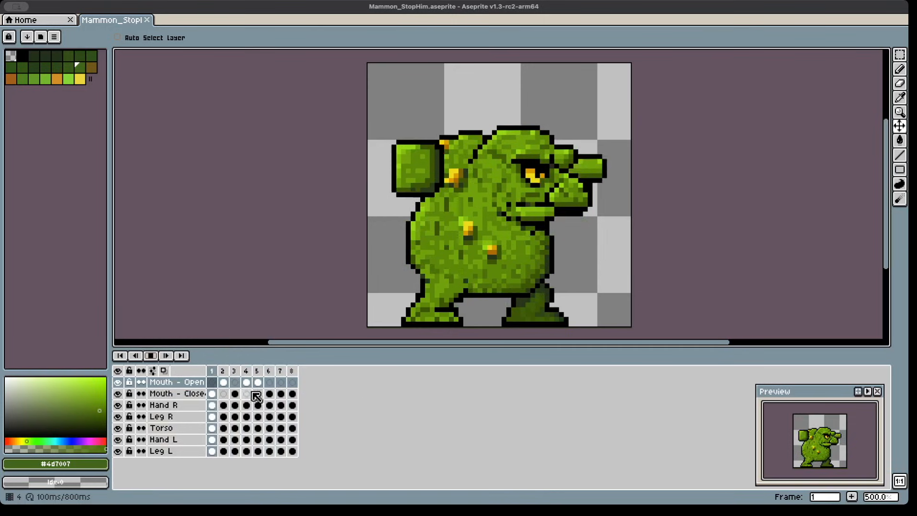
Step: Stop the animation, set the playback speed to 0.5x and play it again
right_click(155, 359)
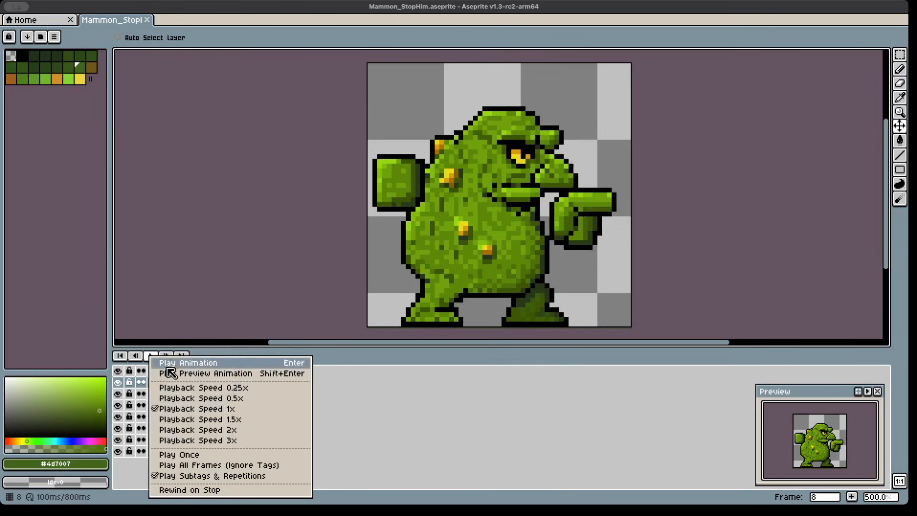
click(180, 399)
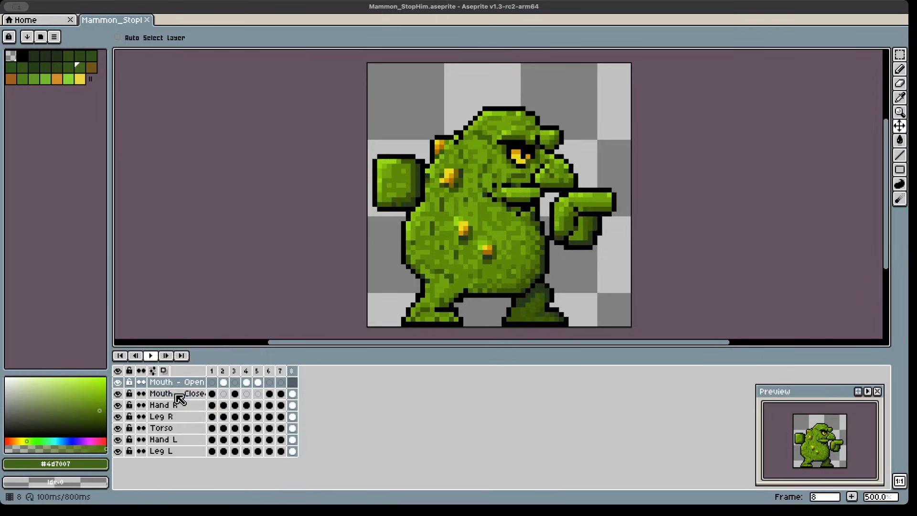
click(153, 356)
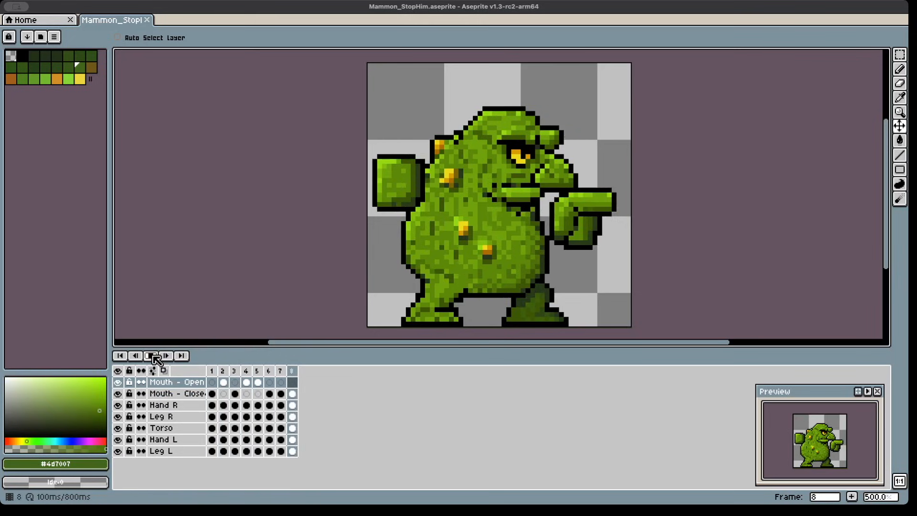